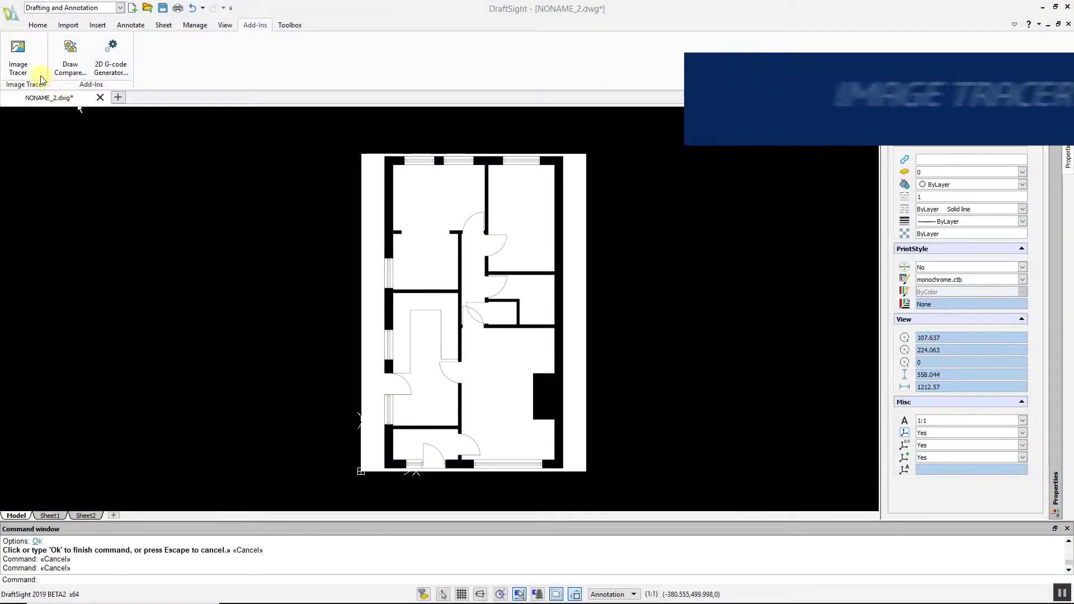
# Trace the floor plan image into vector linework using the high-quality floor plan profile.
pyautogui.click(18, 56)
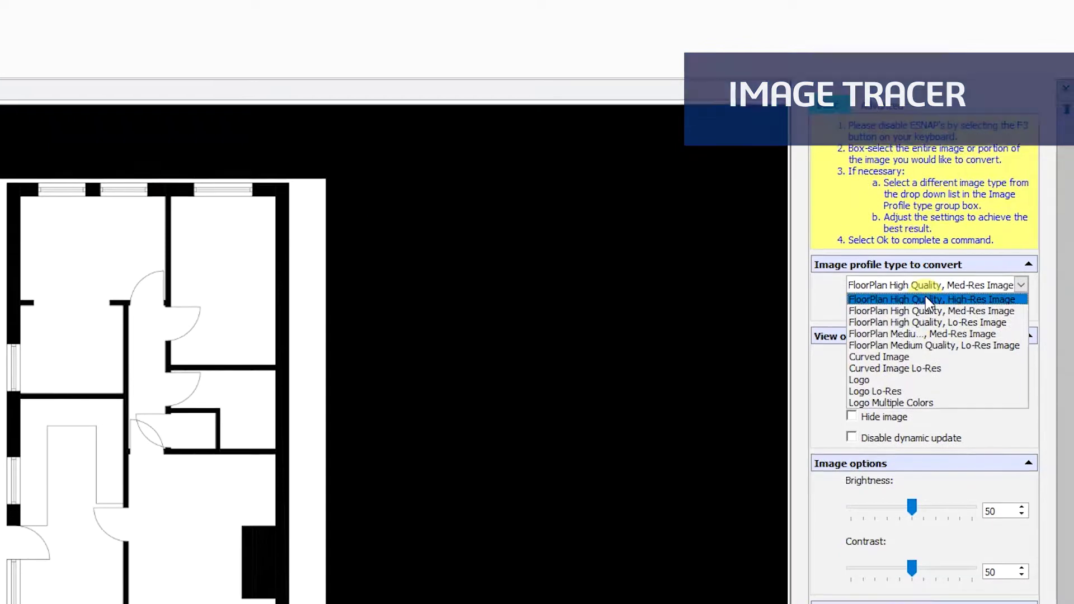
pyautogui.click(928, 299)
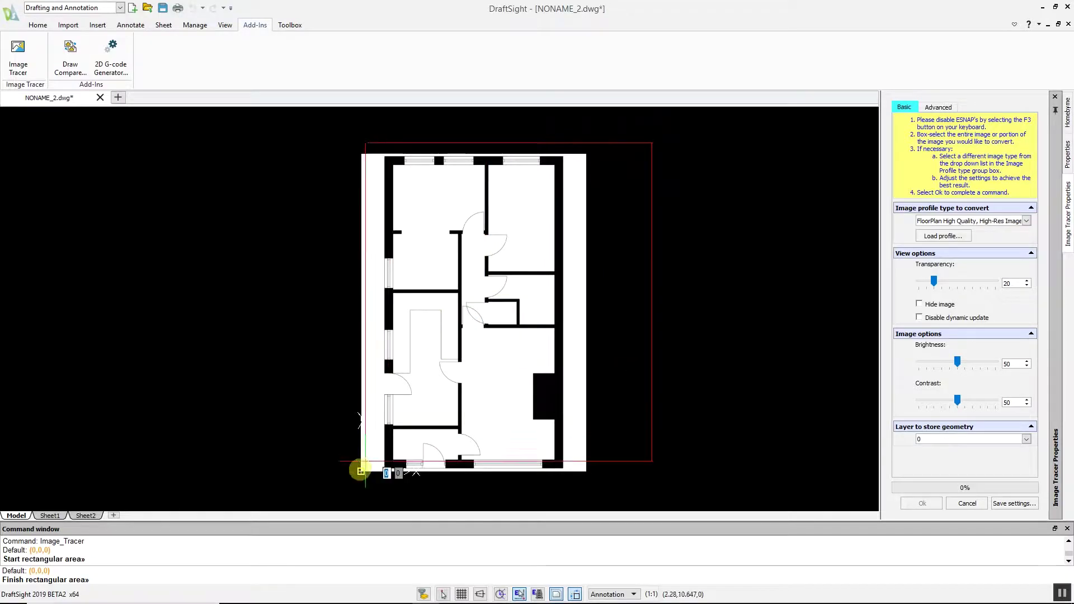
pyautogui.click(319, 504)
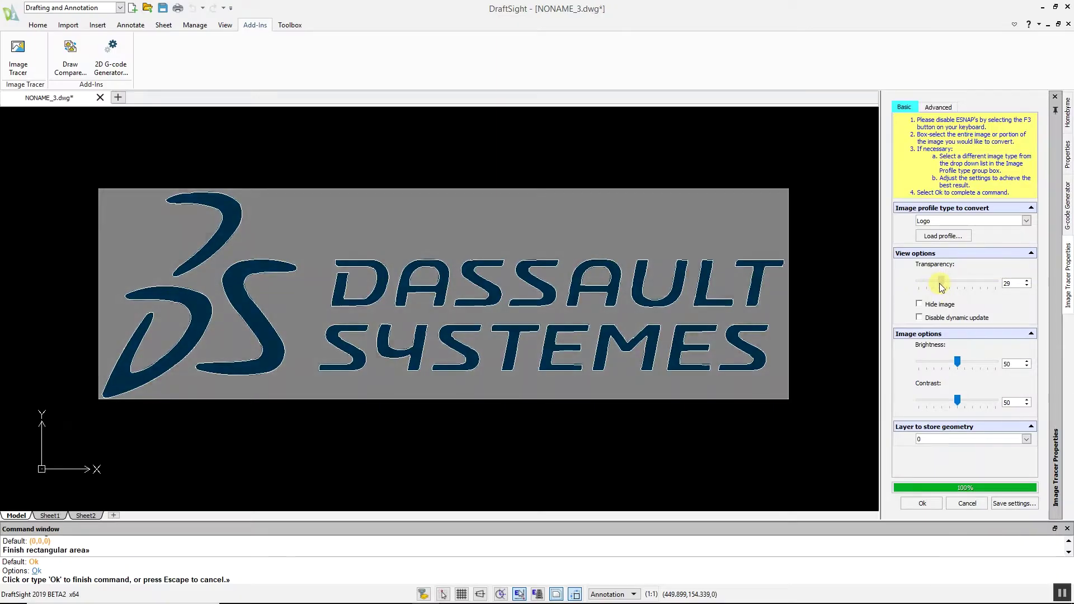
# Fade the Dassault Systemes logo image, then delete it leaving only the traced outlines.
pyautogui.moveTo(939, 283); pyautogui.dragTo(949, 285)
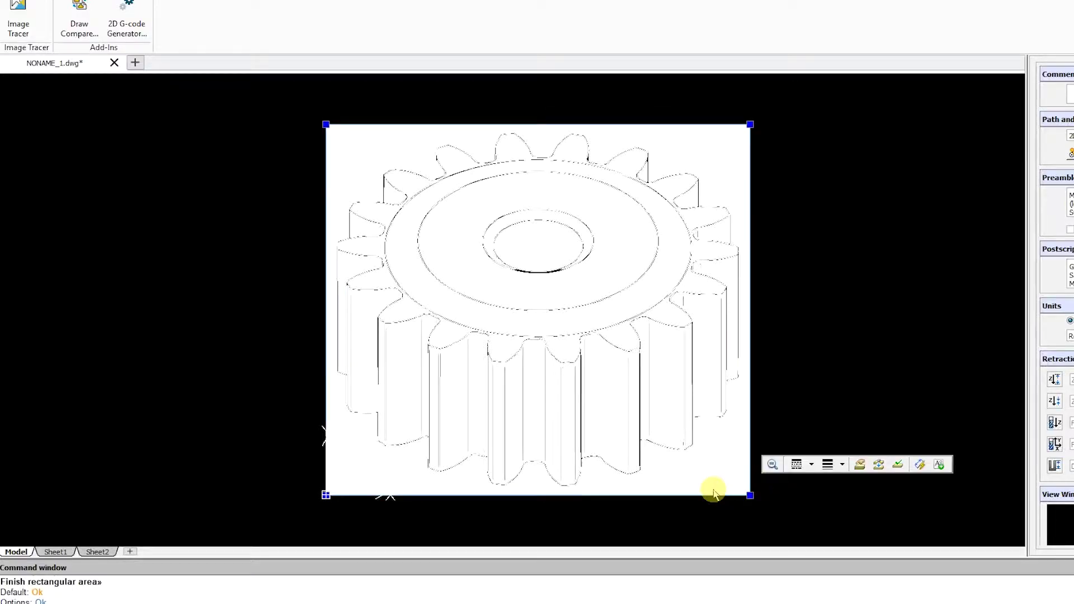
pyautogui.press('Delete')
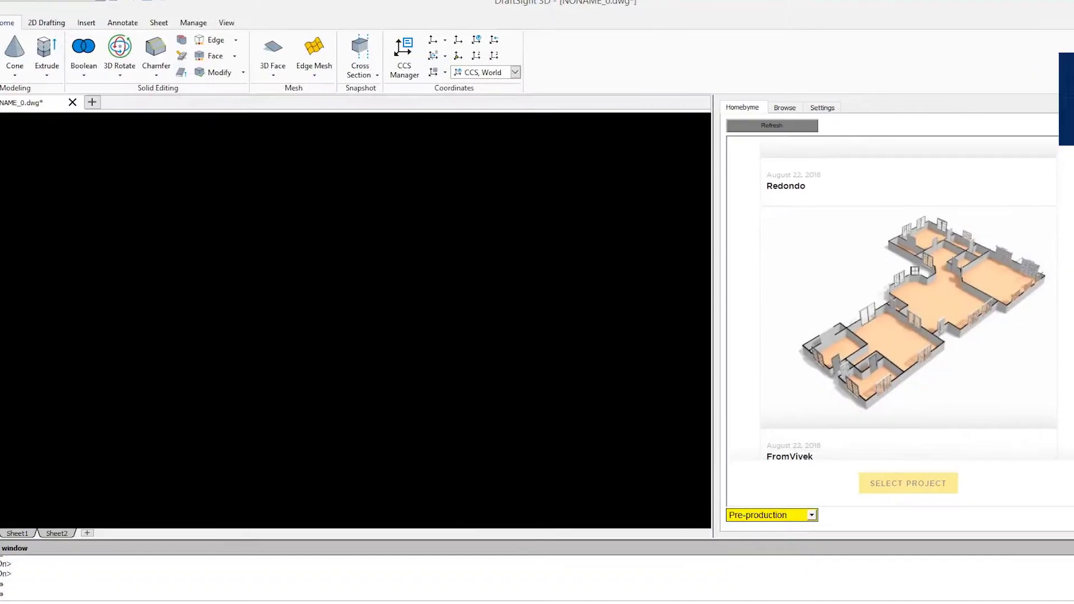
pyautogui.scroll(-5, 890, 335)
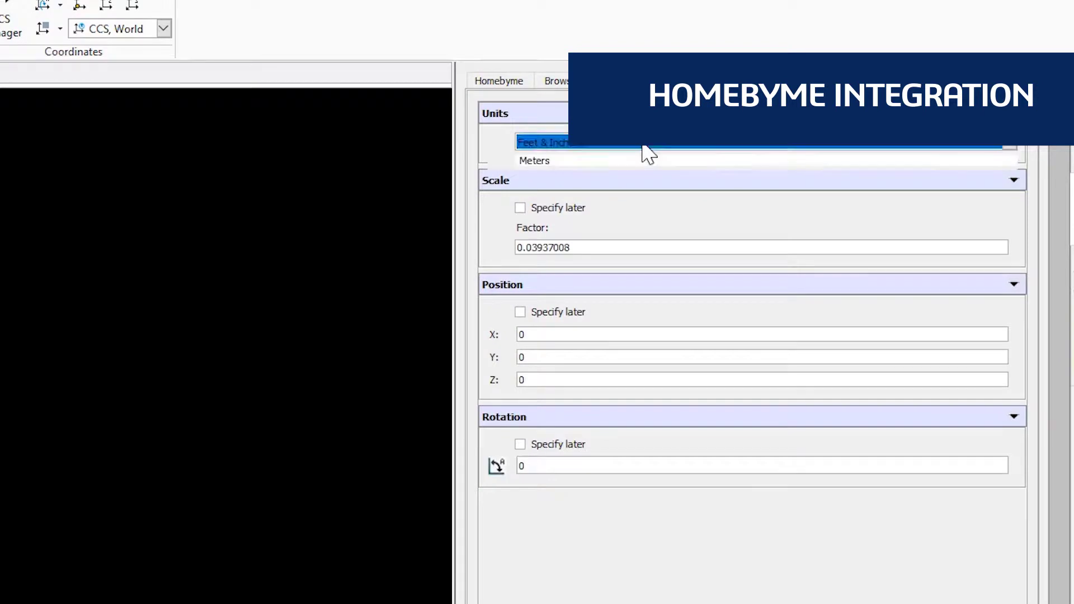
# Set HomeByMe units, log in, and zoom onto the Redondo plan's dimensions.
pyautogui.click(653, 196)
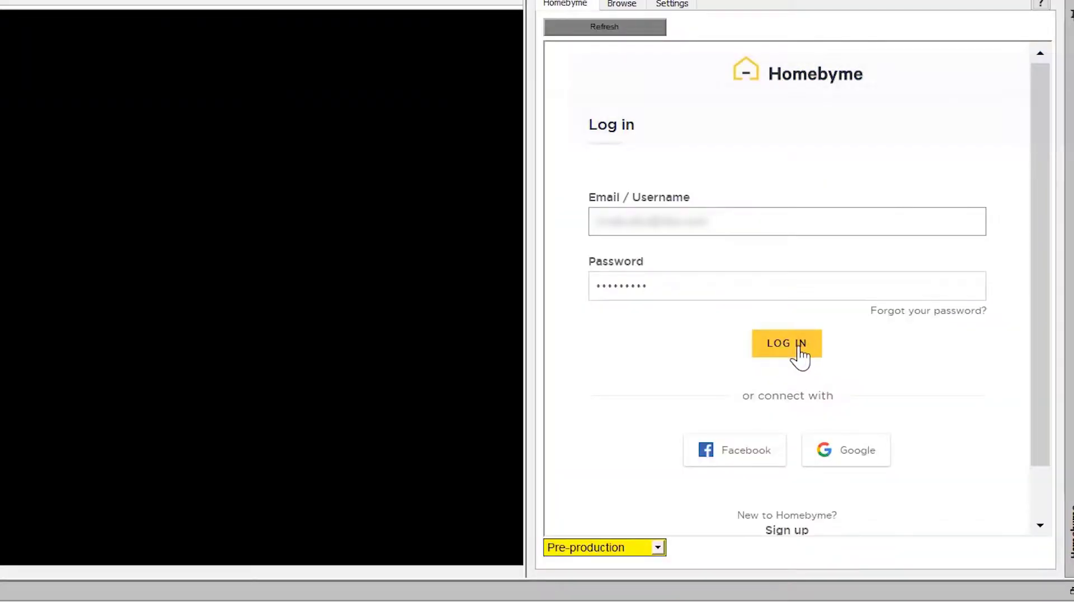
pyautogui.click(800, 351)
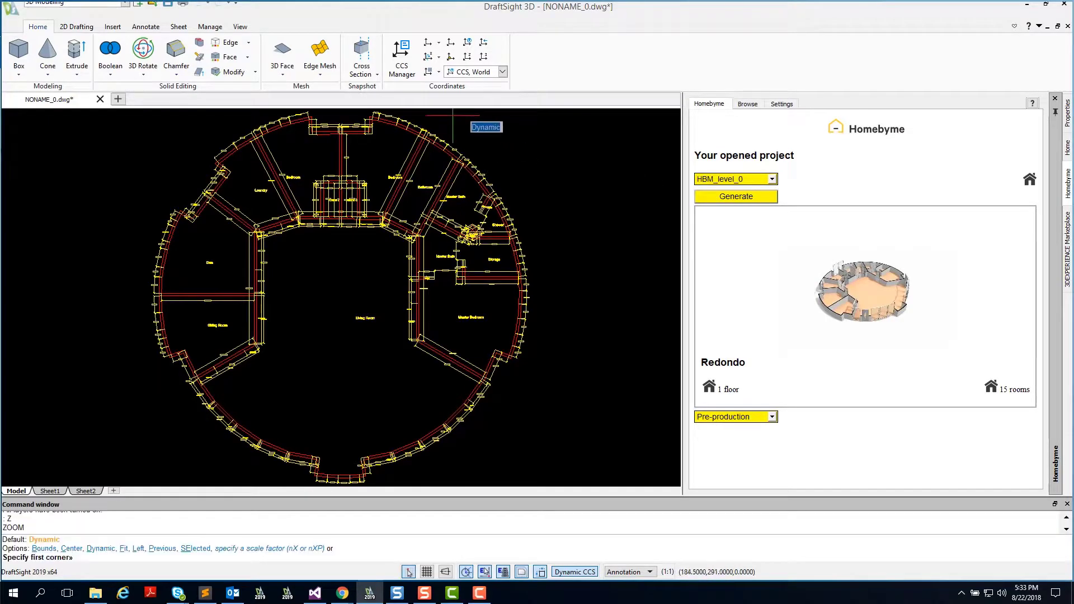
pyautogui.click(391, 141)
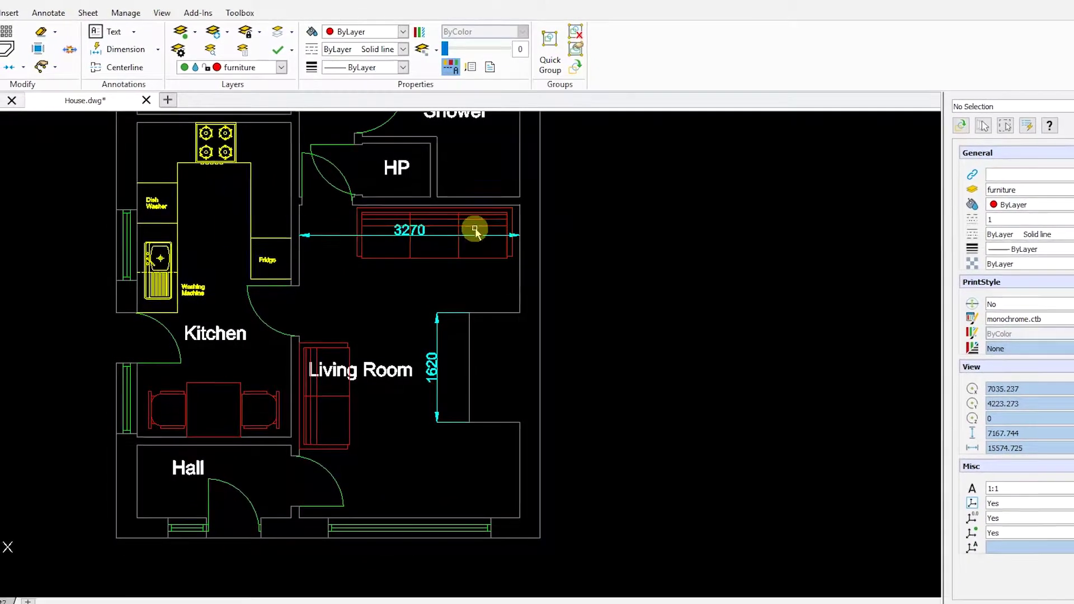
# Select the sofa block in the living room of House.dwg.
pyautogui.click(476, 231)
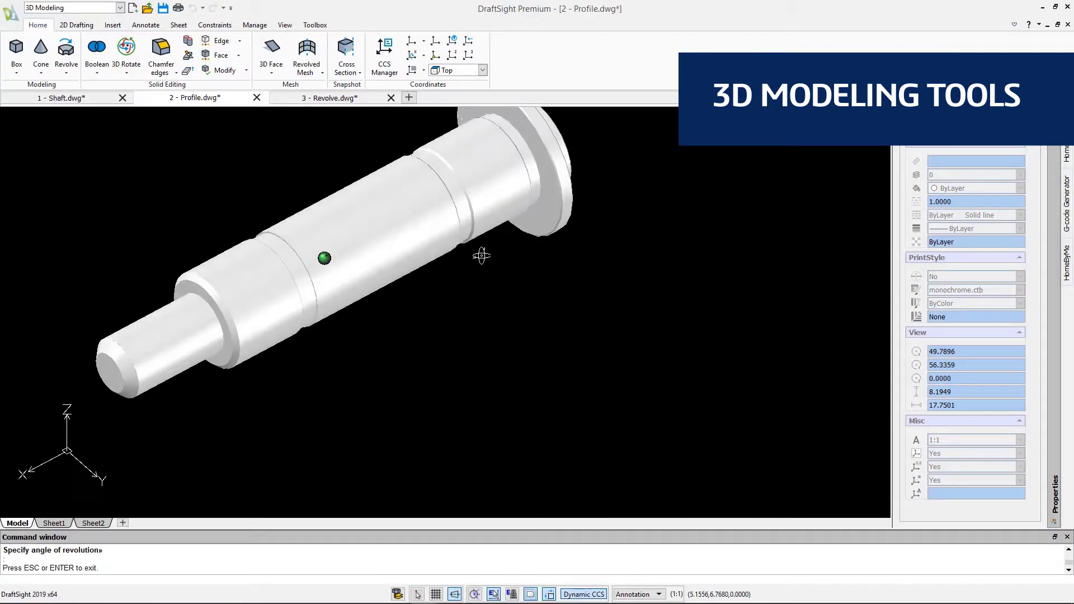
# Orbit the revolved shaft solid to view it from another angle.
pyautogui.keyDown('shift'); pyautogui.moveTo(288, 365); pyautogui.dragTo(336, 243, button='middle'); pyautogui.keyUp('shift')
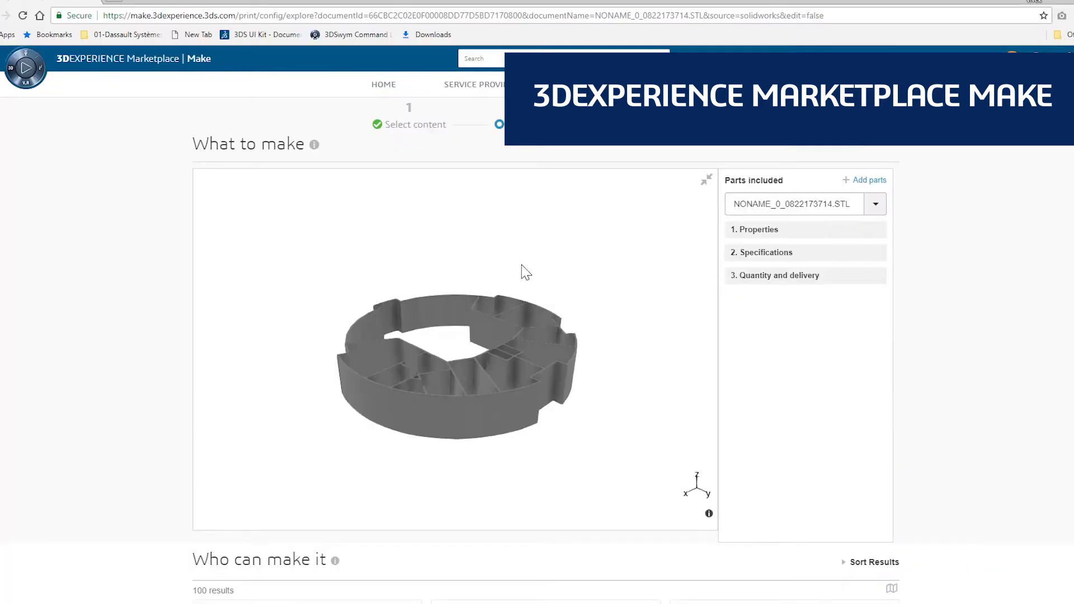
# Expand the wall model's defect checks and rotate its Marketplace Make preview.
pyautogui.click(758, 229)
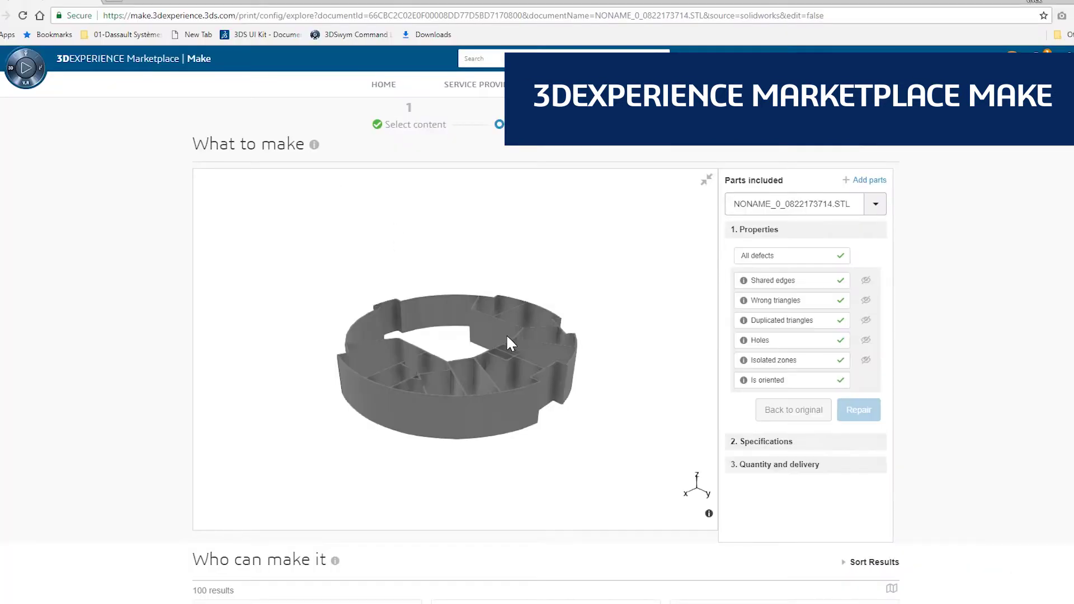
pyautogui.moveTo(506, 335)
pyautogui.mouseDown()
pyautogui.moveTo(600, 456)
pyautogui.moveTo(588, 235)
pyautogui.moveTo(510, 356)
pyautogui.mouseUp()
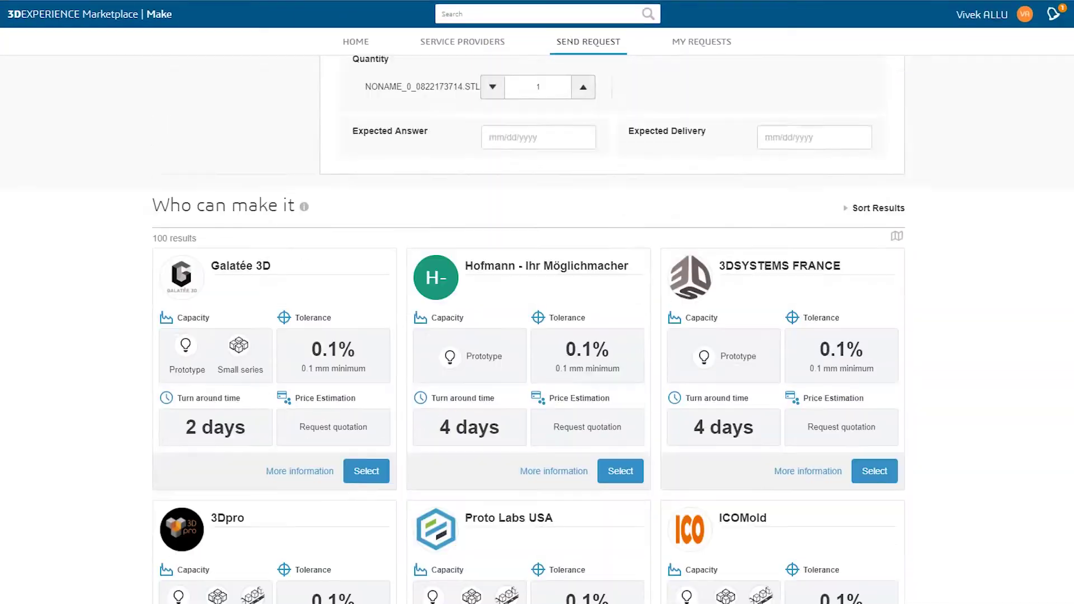
pyautogui.scroll(-5, 508, 348)
pyautogui.scroll(-5, 507, 348)
pyautogui.scroll(-5, 507, 347)
pyautogui.scroll(-5, 537, 337)
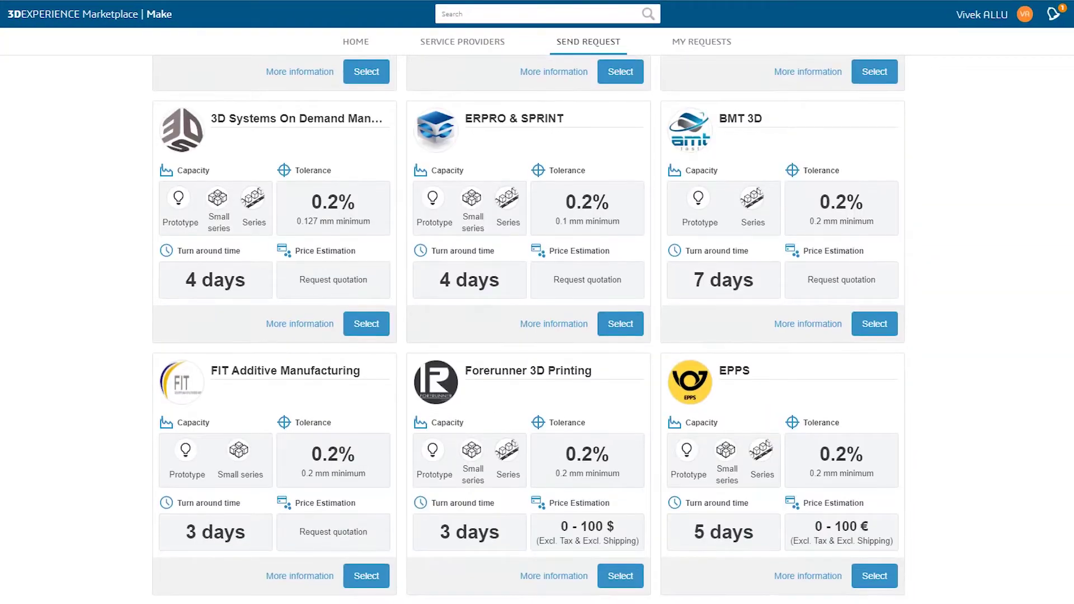
pyautogui.scroll(-5, 537, 336)
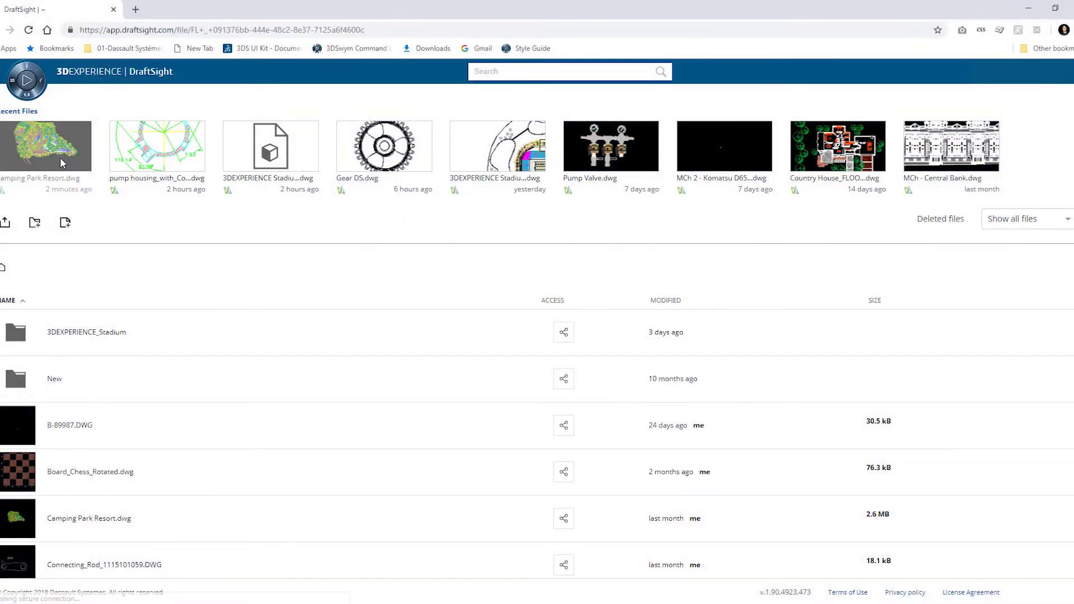
# Open Camping Park Resort.dwg, zoom to the bulldozer cab, and copy its body circle.
pyautogui.click(60, 162)
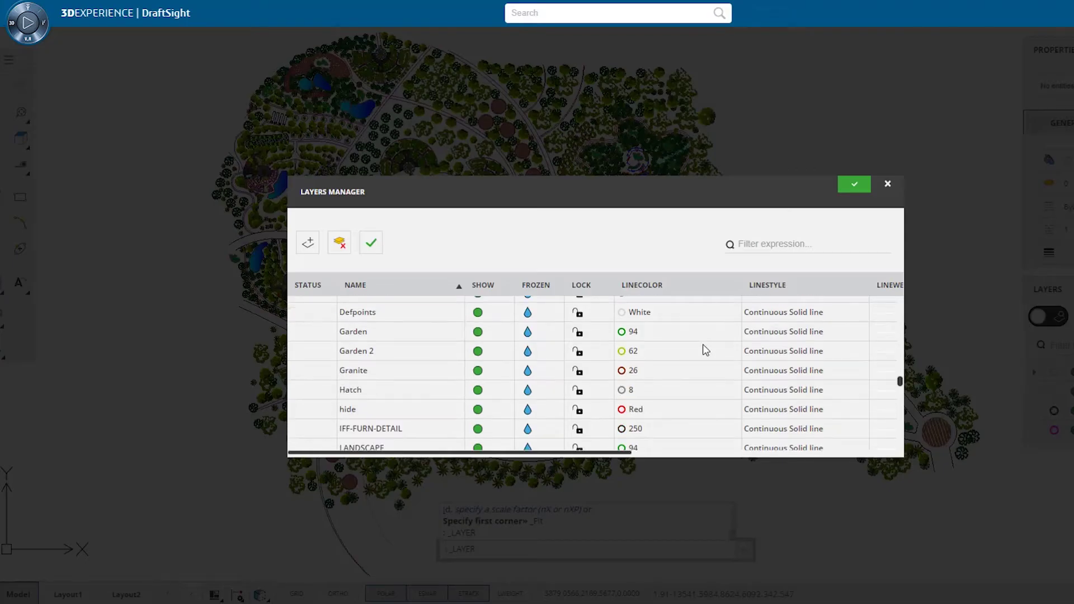
pyautogui.scroll(-3, 705, 350)
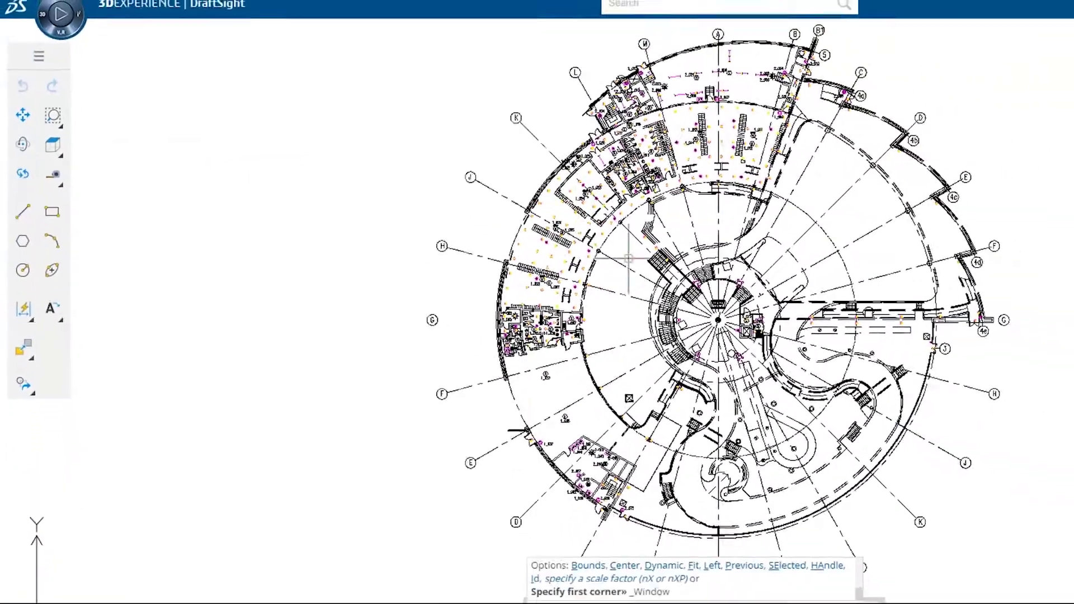
pyautogui.click(95, 131)
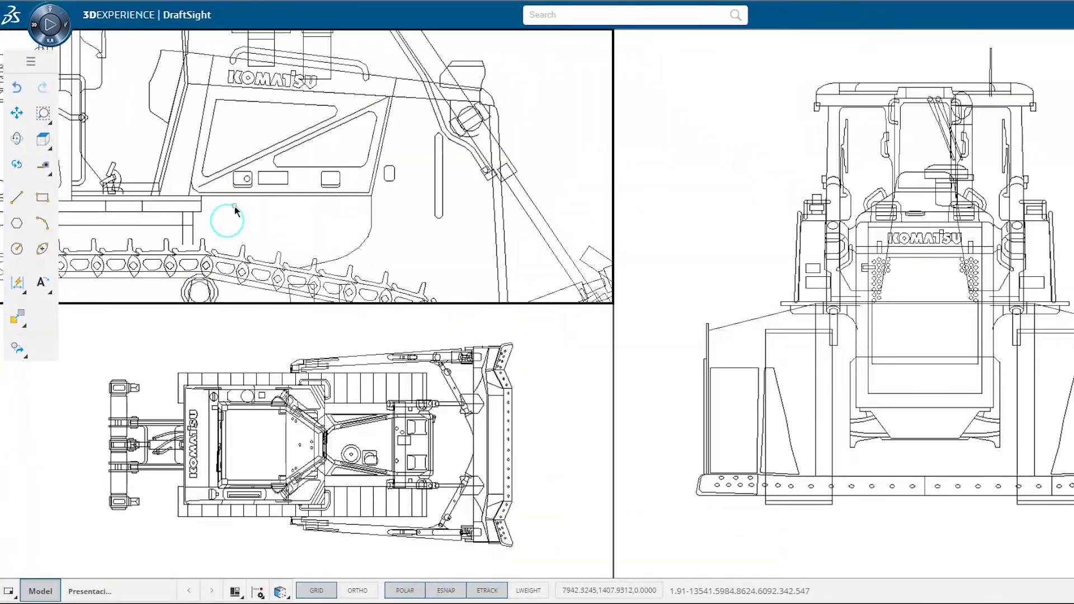
pyautogui.click(229, 220)
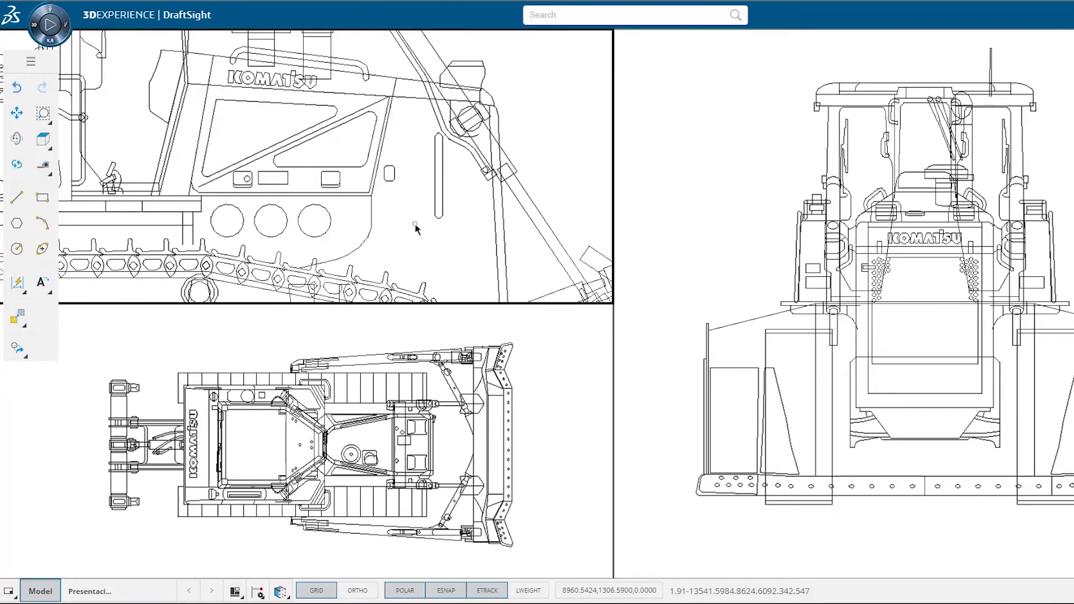